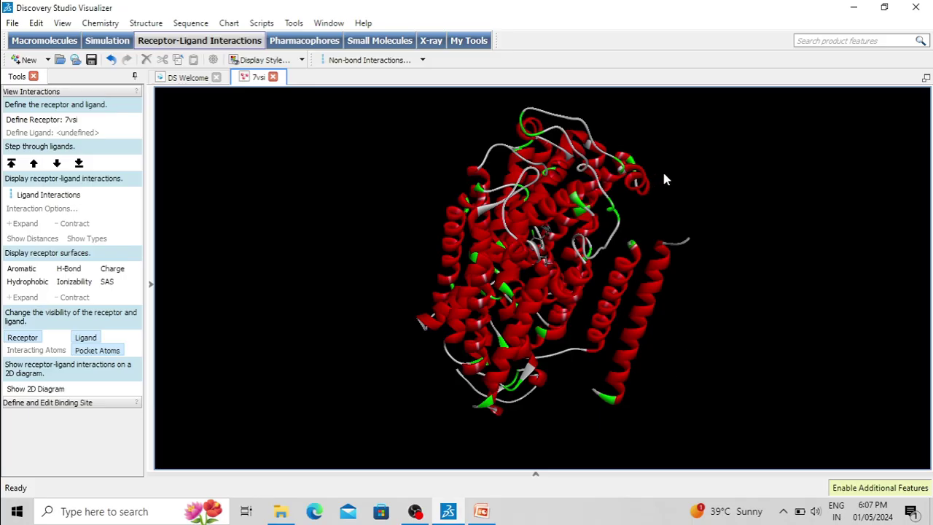
Step: Rotate the loaded 7VSI protein model to view it from another side
drag(680, 190, 752, 298)
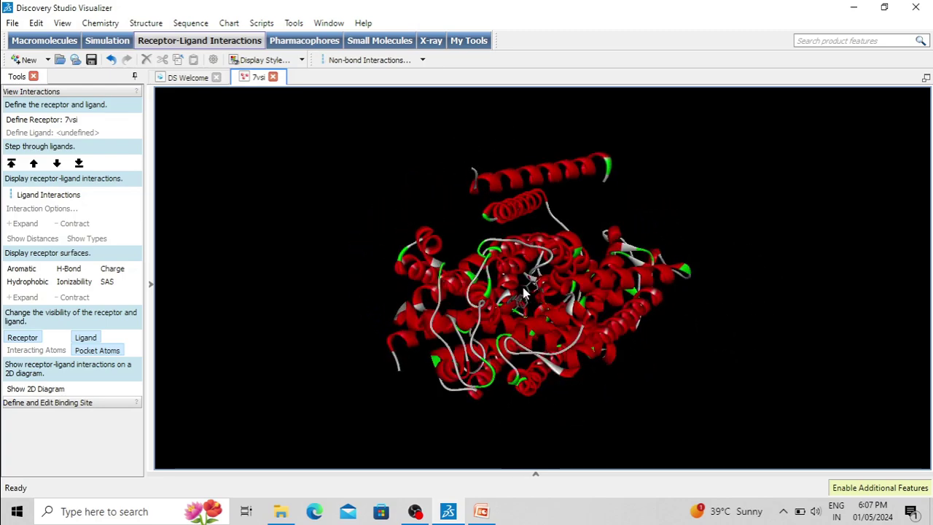
drag(532, 312, 505, 315)
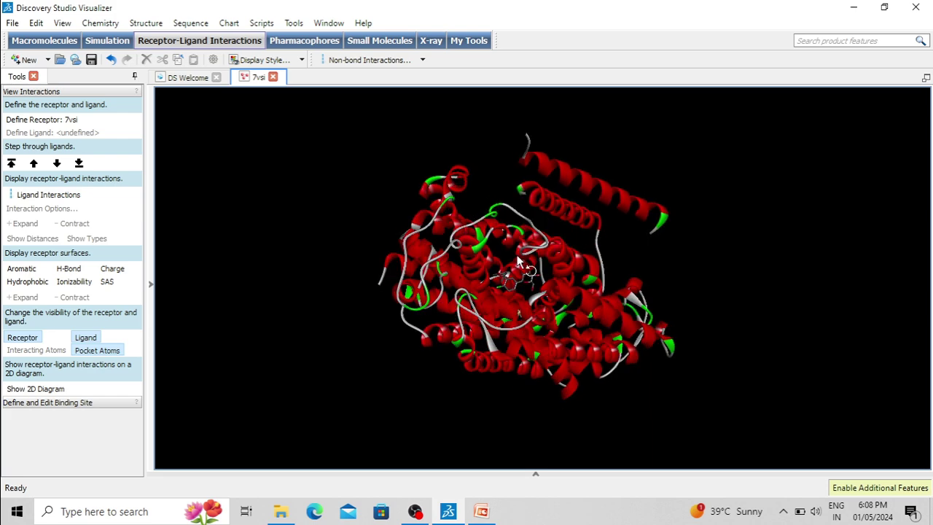
mouse_move(518, 262)
mouse_down()
mouse_move(520, 255)
mouse_move(530, 339)
mouse_move(474, 287)
mouse_move(537, 302)
mouse_move(541, 275)
mouse_move(479, 265)
mouse_move(504, 265)
mouse_up()
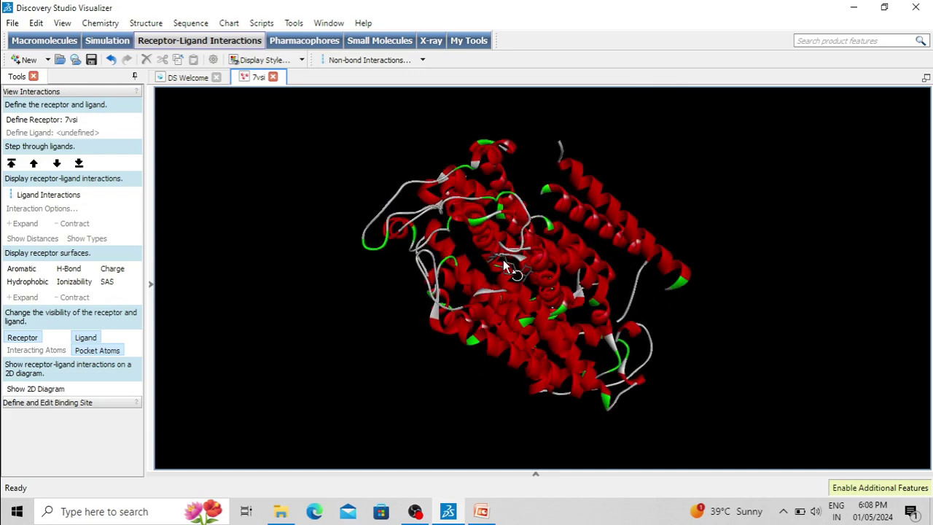
click(62, 23)
Step: Show the hierarchy, expand chain A, and highlight chain A, chain B and ligand 7R3703
key(Escape)
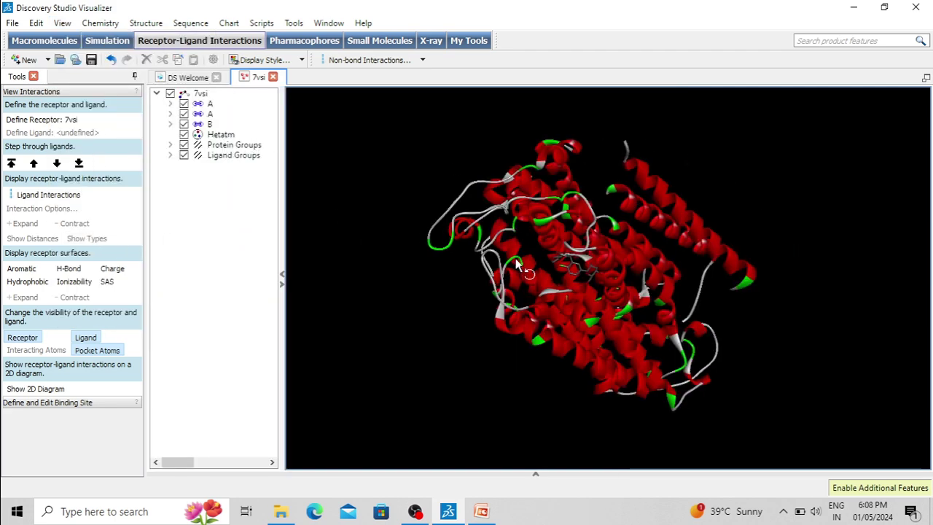
drag(516, 265, 503, 259)
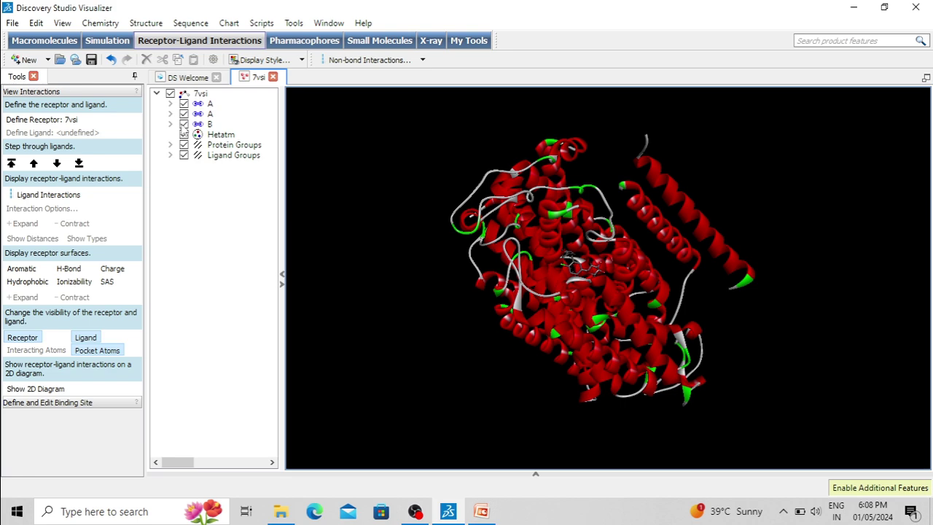
click(170, 114)
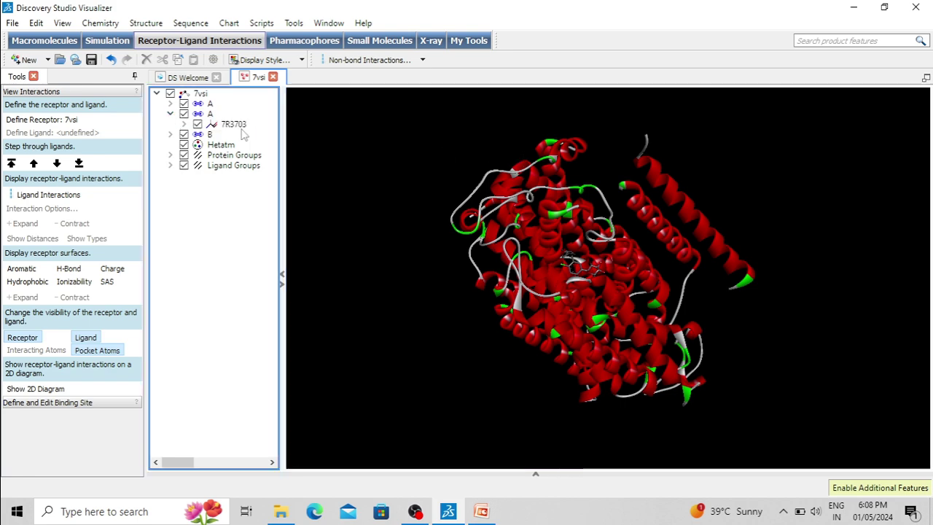
click(210, 104)
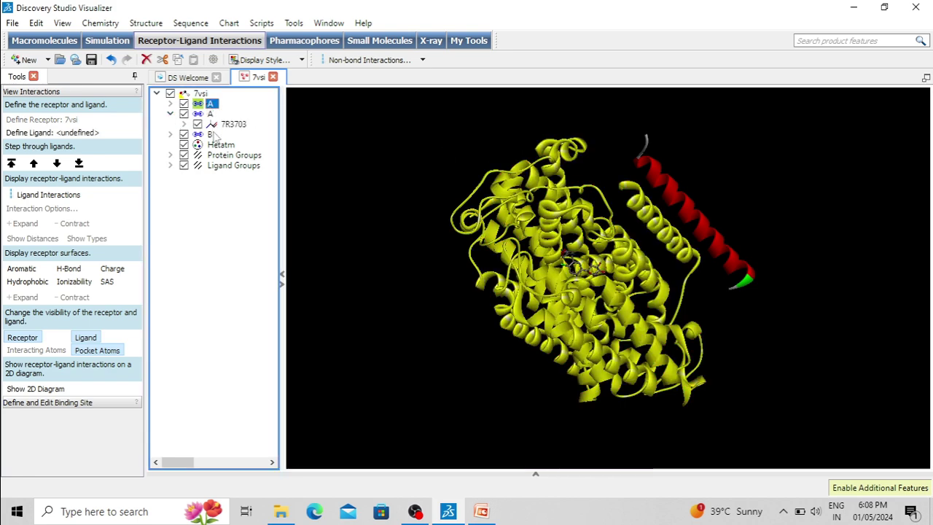
click(210, 135)
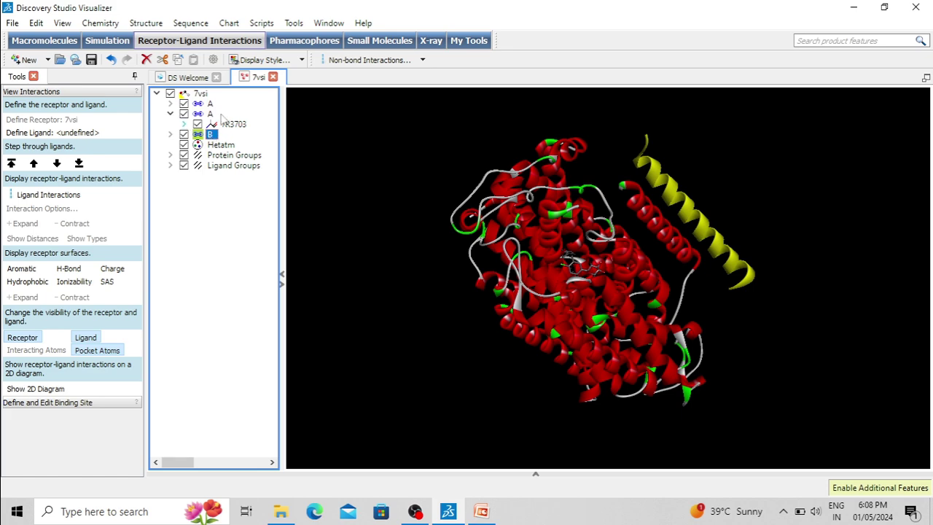
click(232, 126)
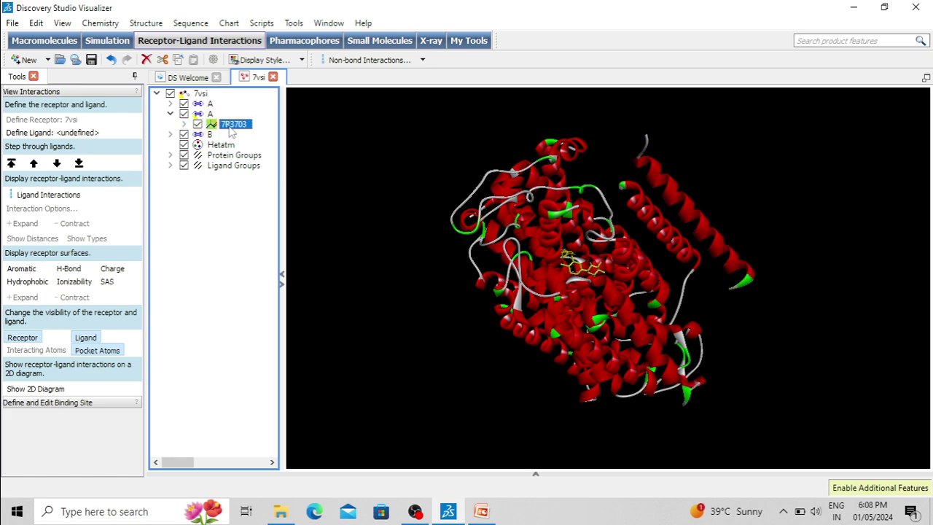
Step: Rotate the protein to locate the 7R3703 ligand and view its binding pocket
drag(587, 303, 548, 298)
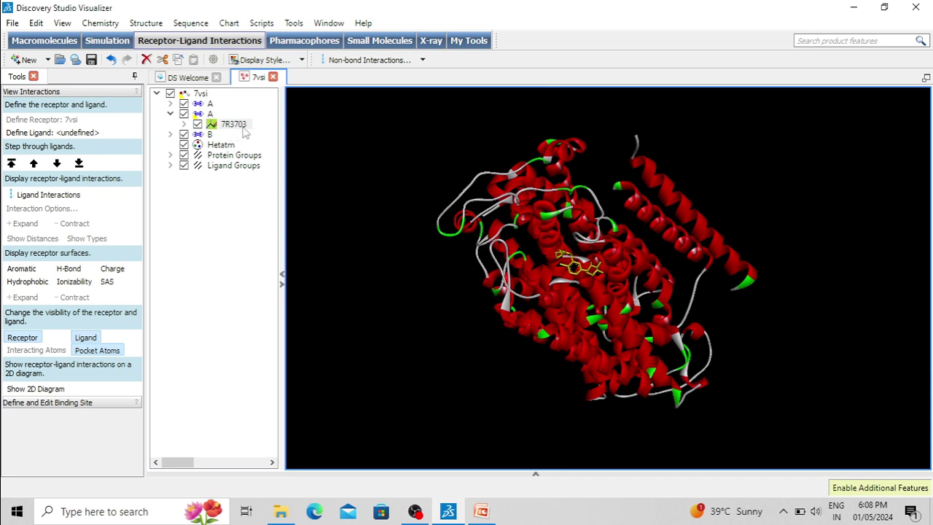
drag(448, 304, 525, 237)
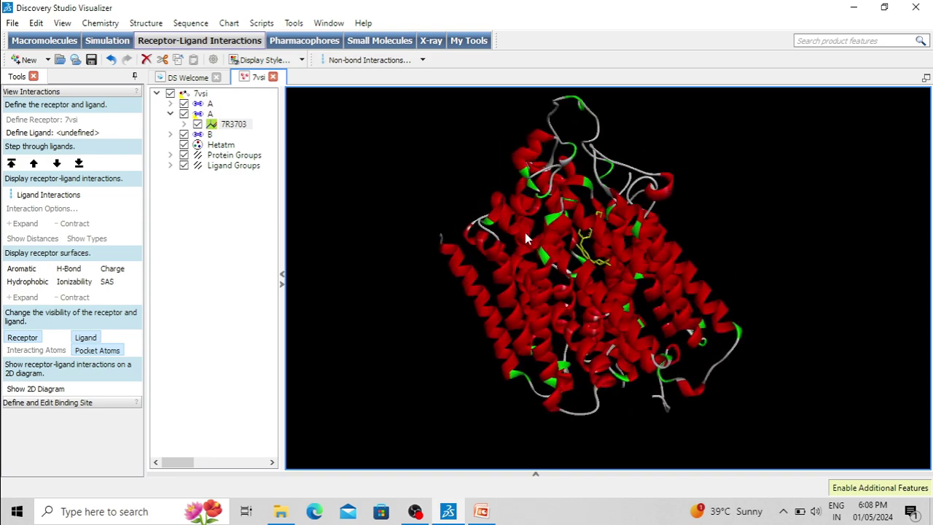
drag(592, 259, 488, 298)
drag(572, 237, 597, 268)
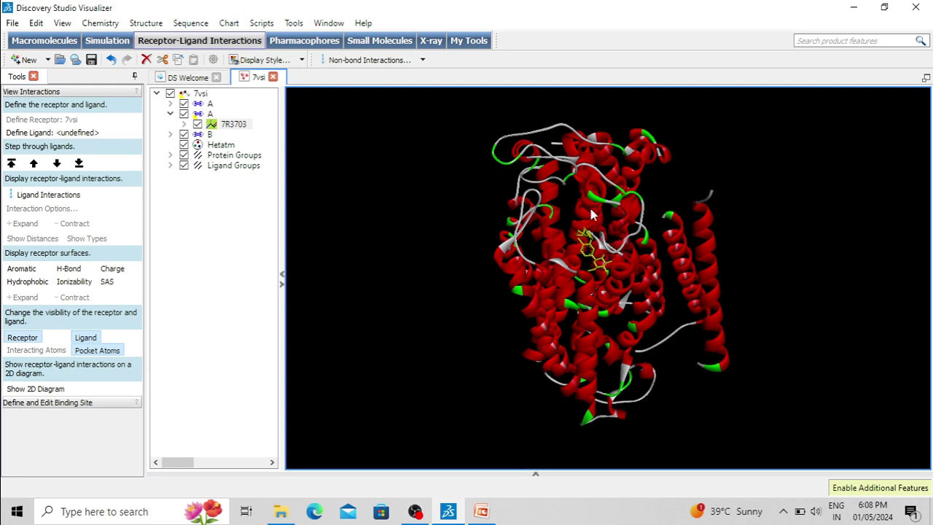
drag(583, 309, 608, 309)
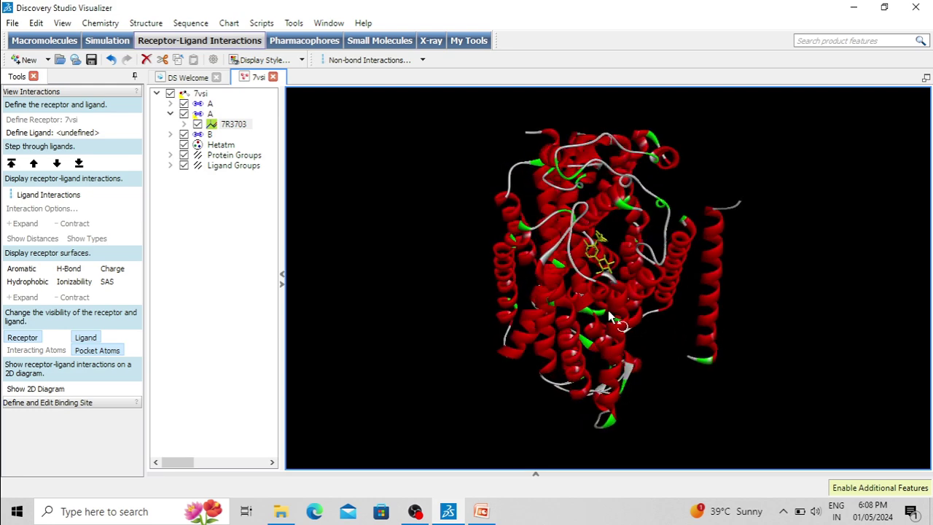
click(604, 290)
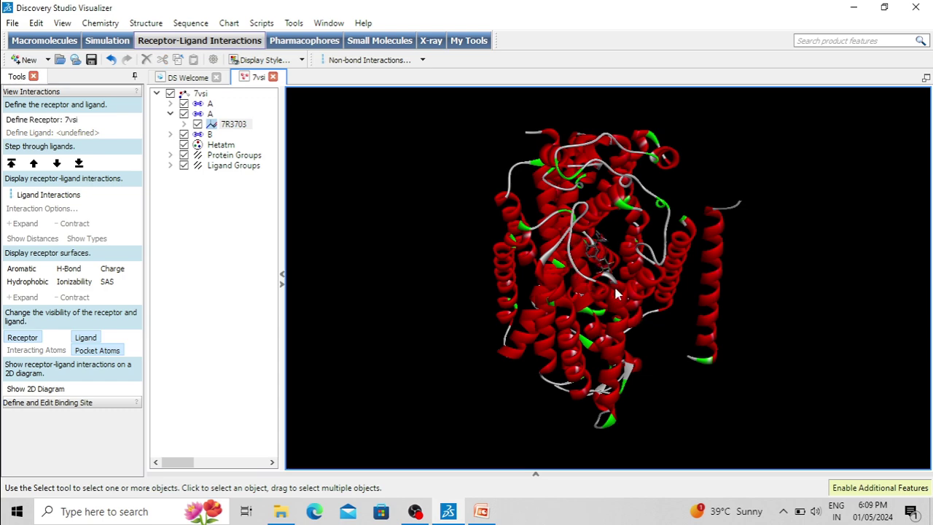
drag(610, 225, 618, 295)
drag(502, 286, 612, 299)
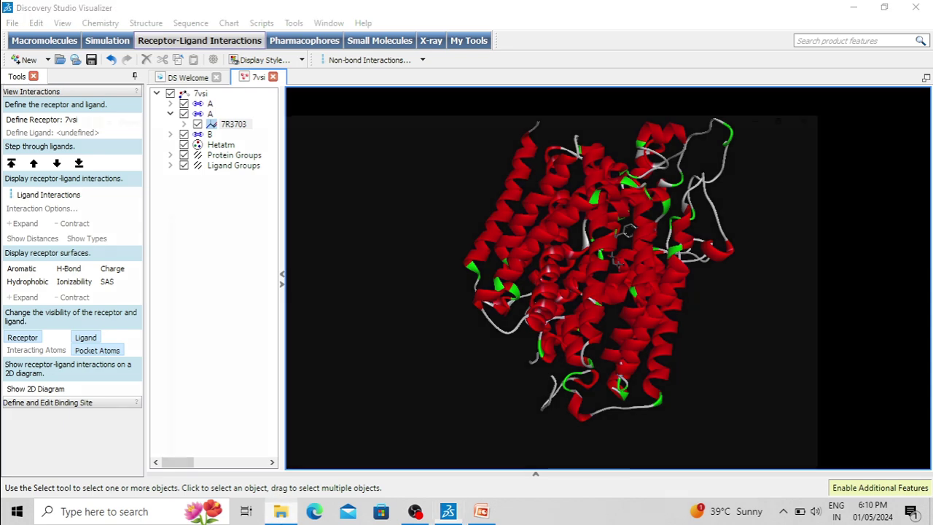
click(280, 511)
Step: Open the 7vsi file with Notepad from its Open with menu
click(275, 204)
click(186, 149)
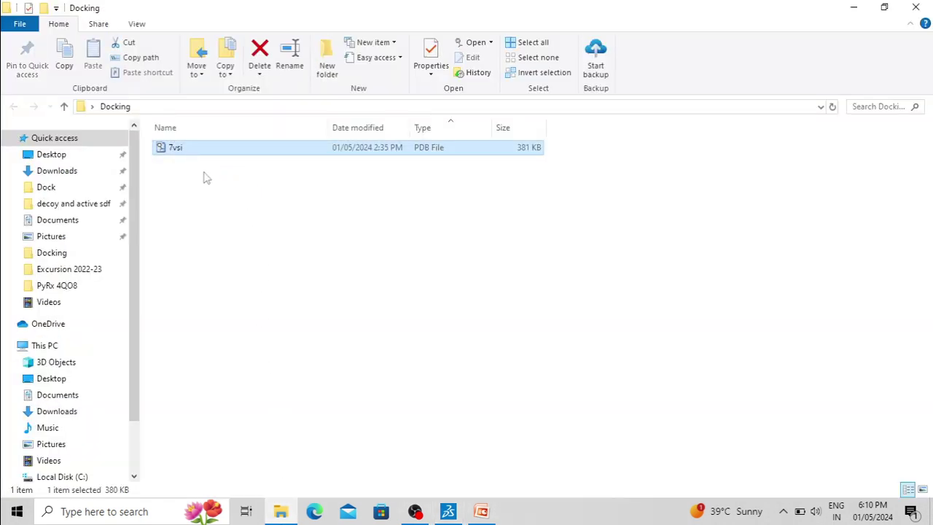
right_click(205, 155)
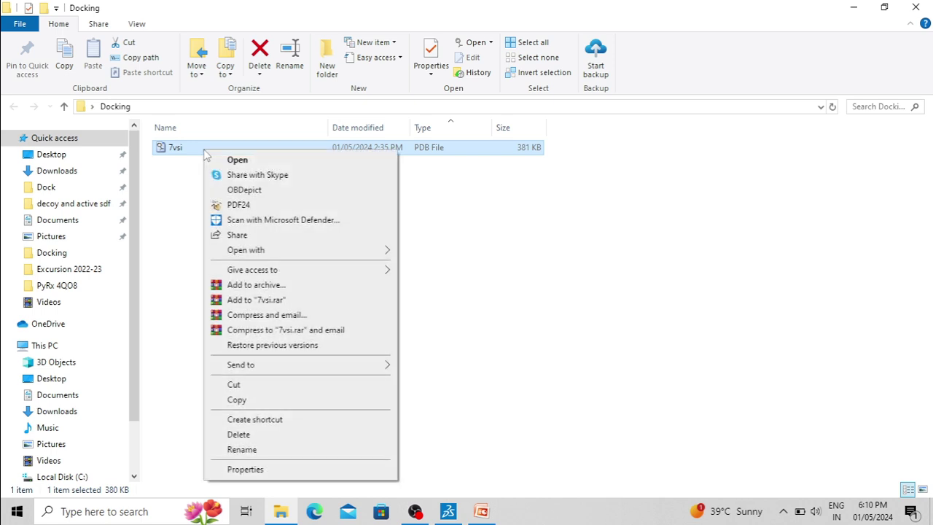
mouse_move(277, 251)
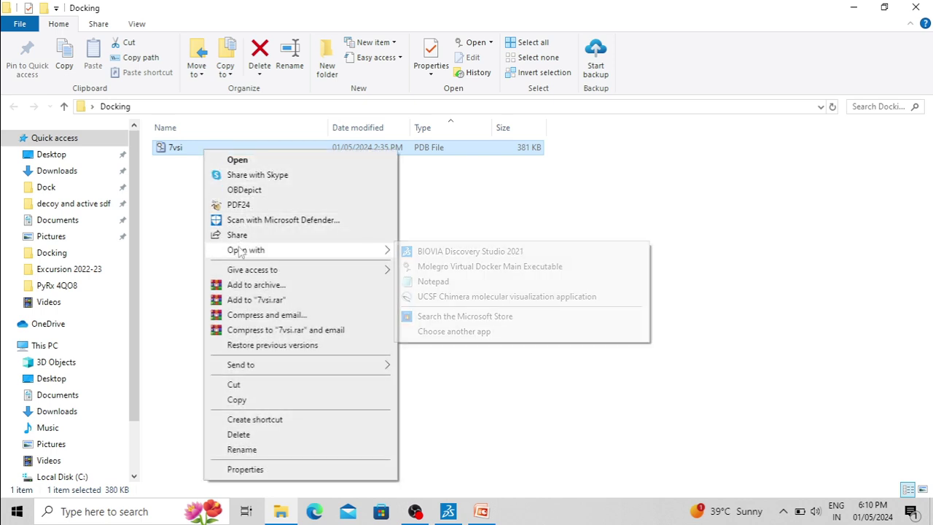
click(437, 282)
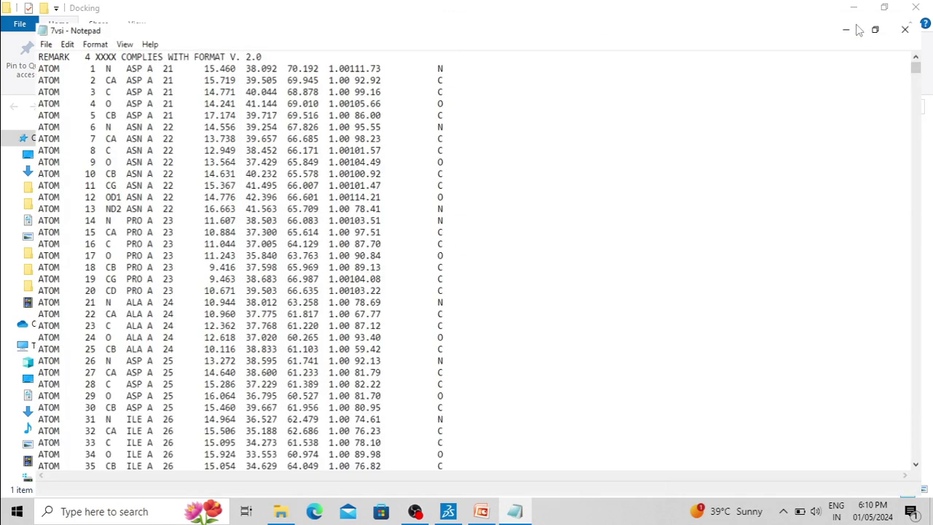
Step: Maximize Notepad, select the first ATOM records as a demonstration, then scroll into chain B
click(853, 29)
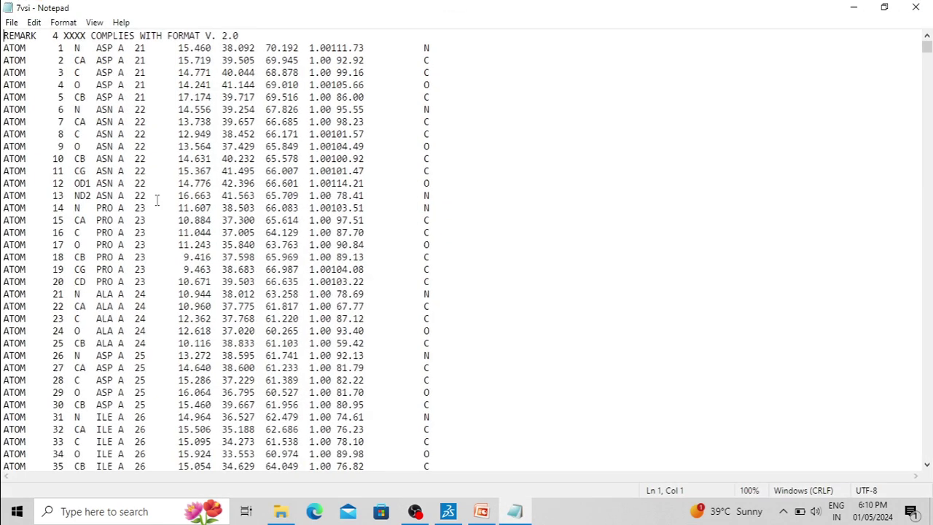
drag(63, 47, 451, 278)
click(506, 209)
drag(120, 48, 134, 309)
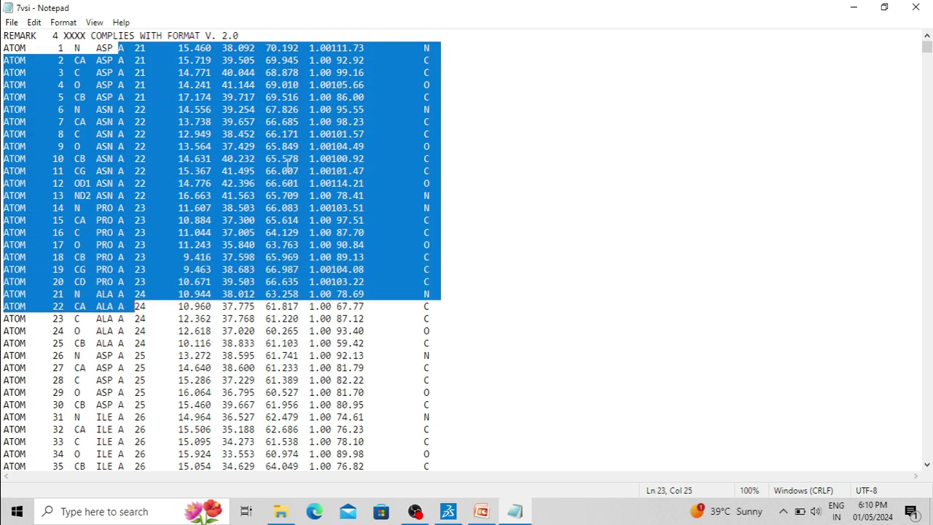
click(16, 122)
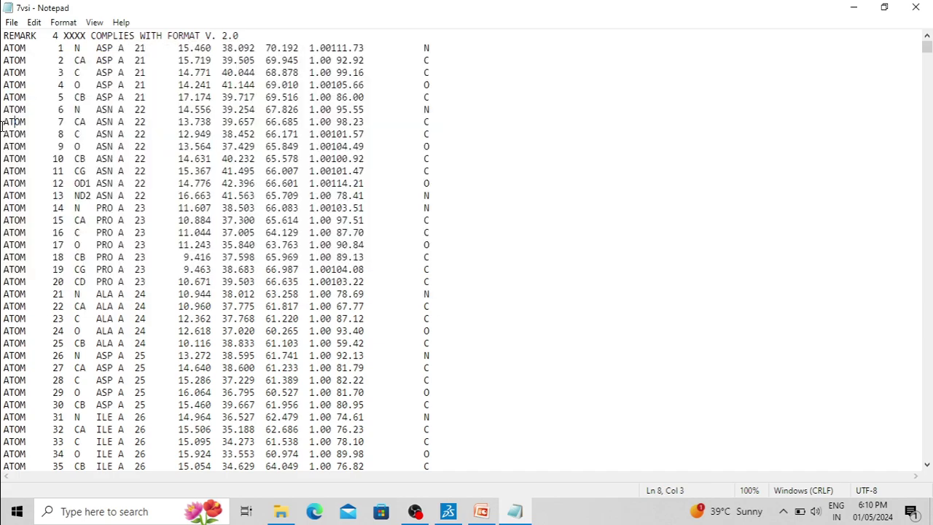
scroll(193, 158, down, 20)
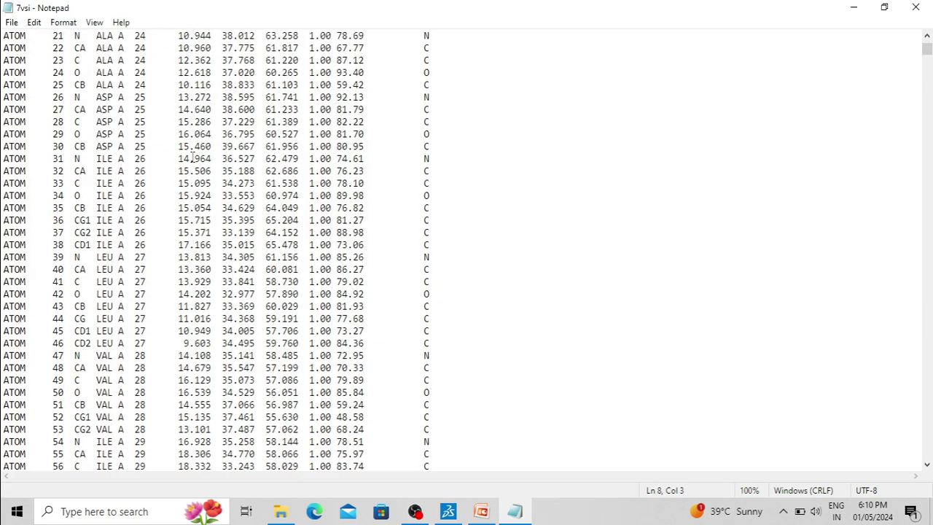
scroll(192, 170, down, 20)
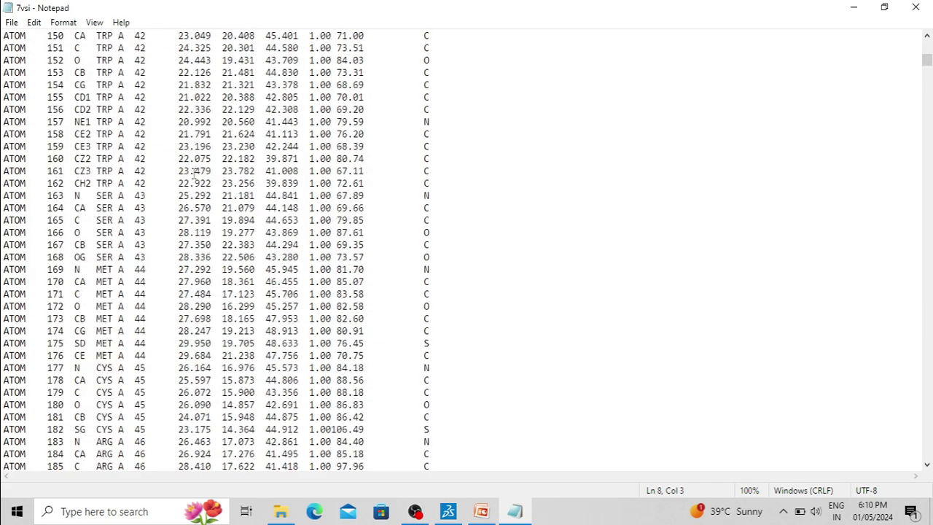
drag(926, 67, 924, 453)
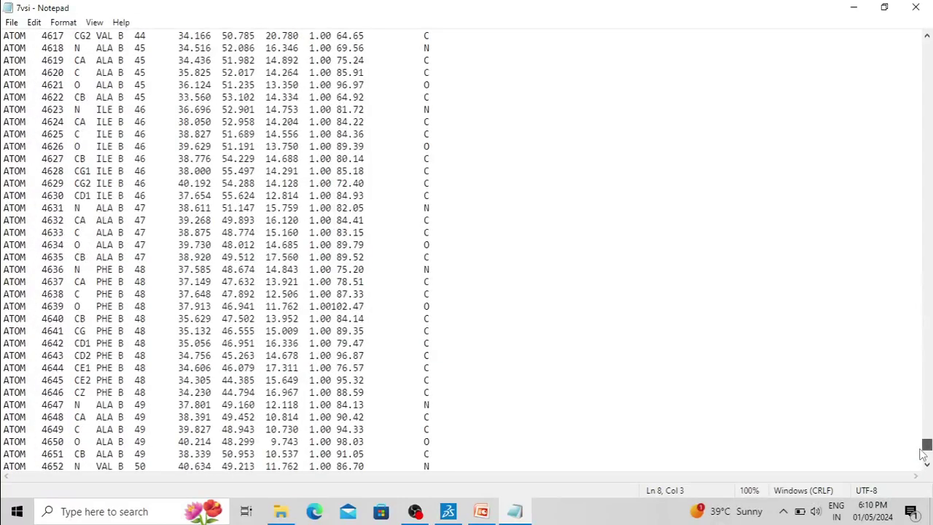
Step: Scroll to the HETATM 7R3 A 703 block and begin selecting from line HETATM 4739
scroll(135, 166, up, 20)
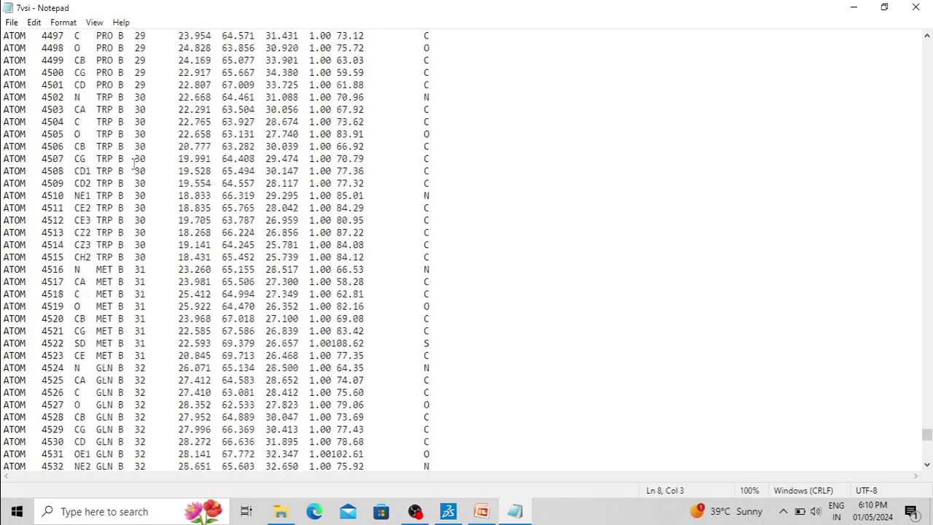
scroll(135, 165, up, 20)
scroll(135, 165, down, 5)
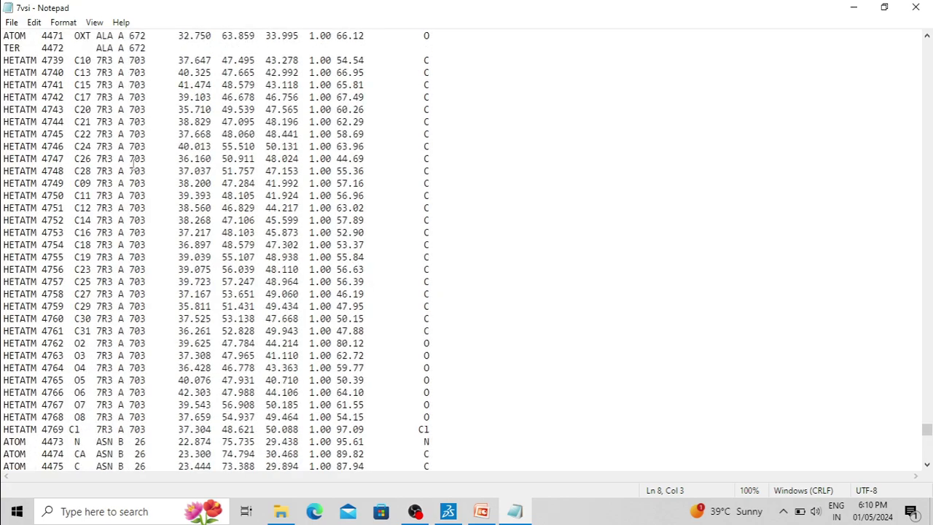
scroll(132, 166, down, 10)
scroll(135, 168, up, 12)
scroll(136, 171, up, 3)
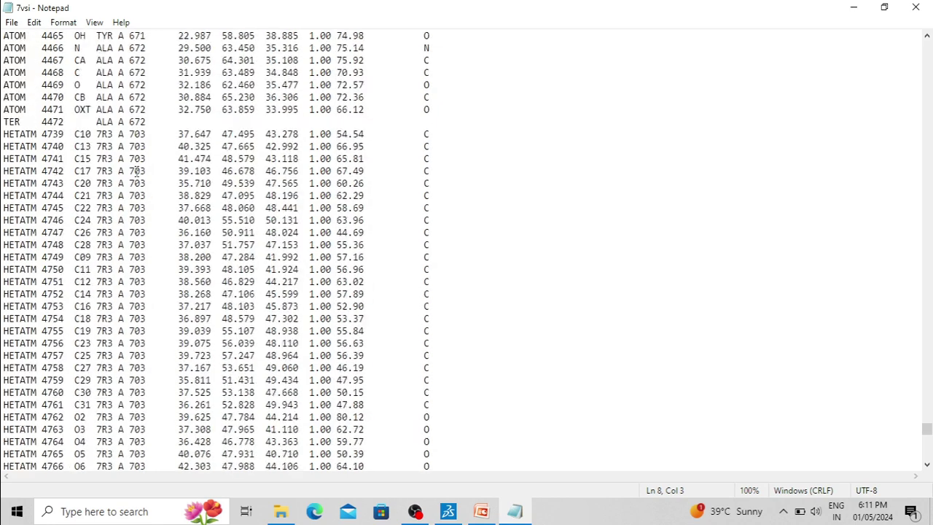
scroll(136, 171, down, 1)
drag(5, 97, 445, 232)
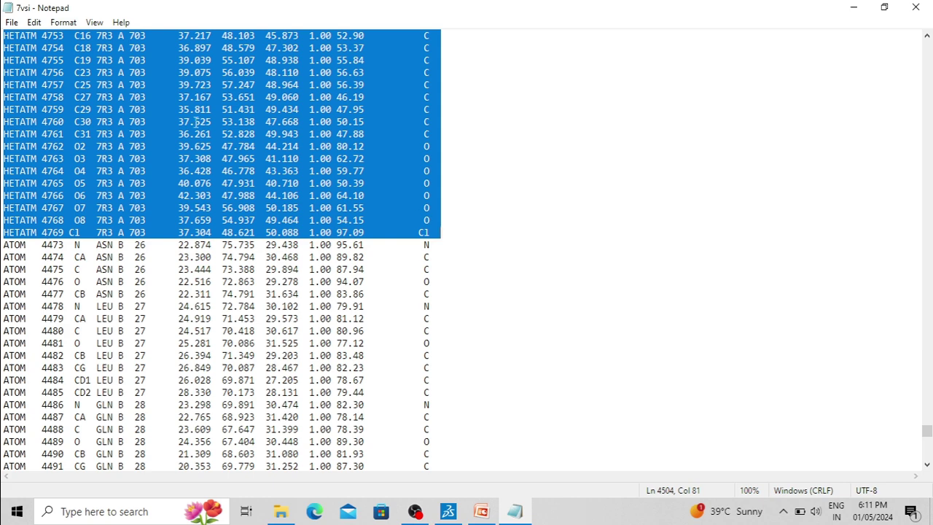
Step: Cut the selected 7R3 HETATM lines and delete the blank line after TER 4472
right_click(148, 82)
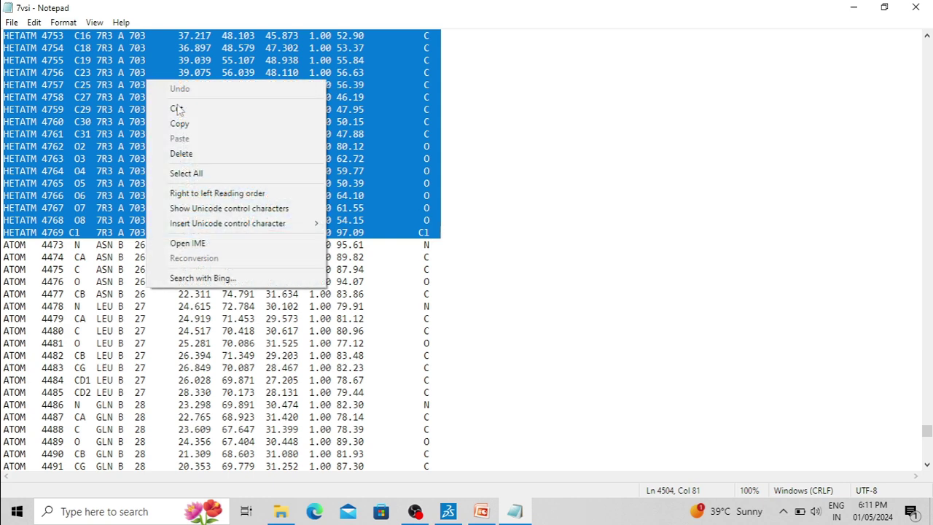
click(177, 109)
scroll(316, 207, up, 6)
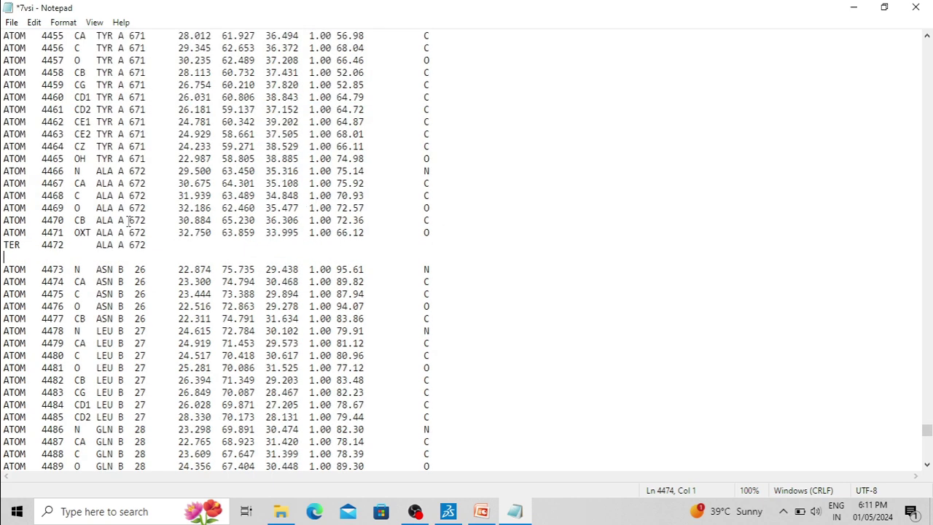
key(BackSpace)
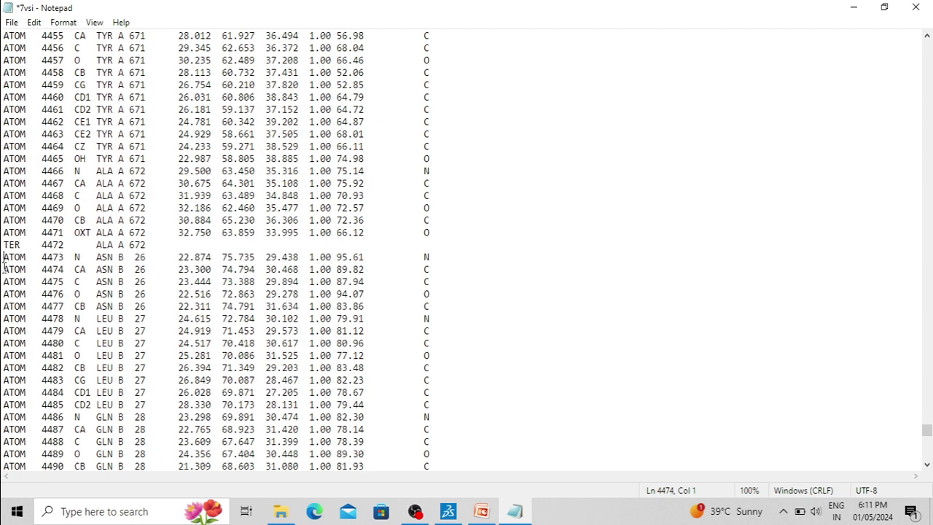
click(86, 514)
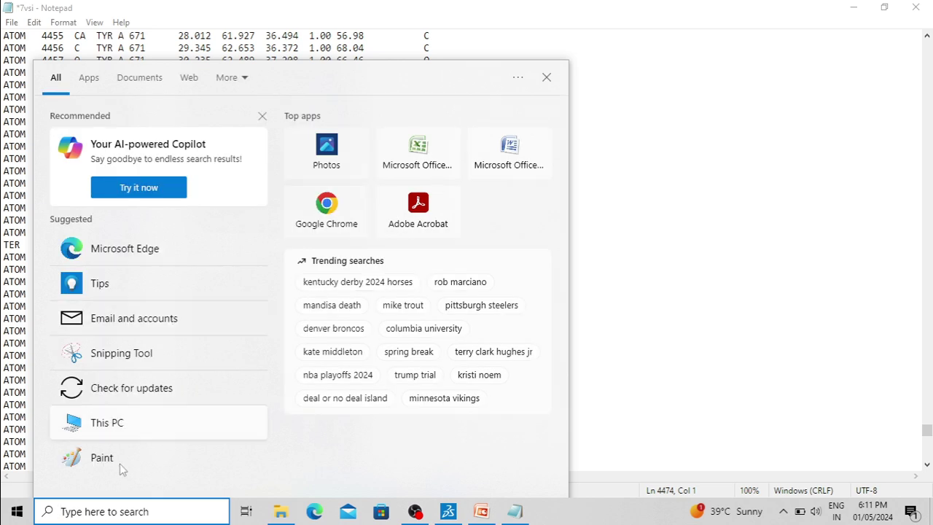
Step: Start a new Notepad document from a 'note' search and paste the 7R3 HETATM lines
text(note)
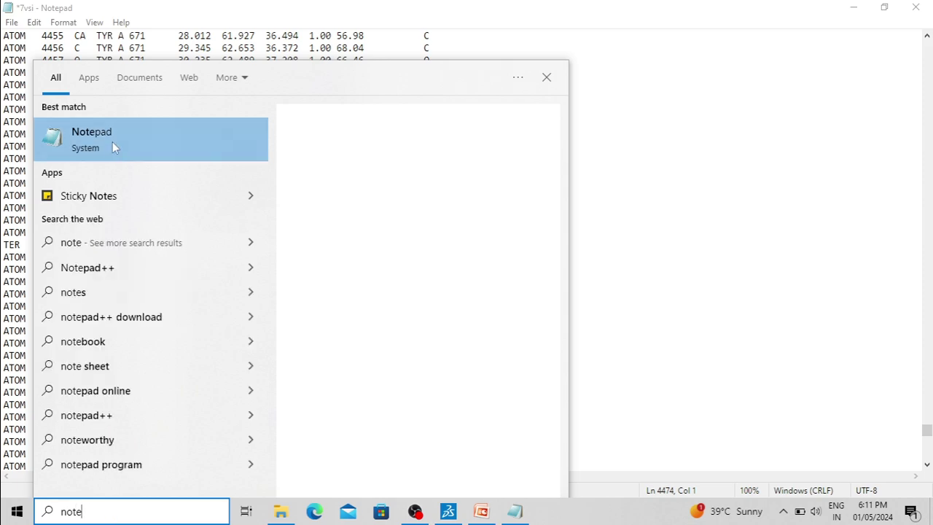
click(112, 141)
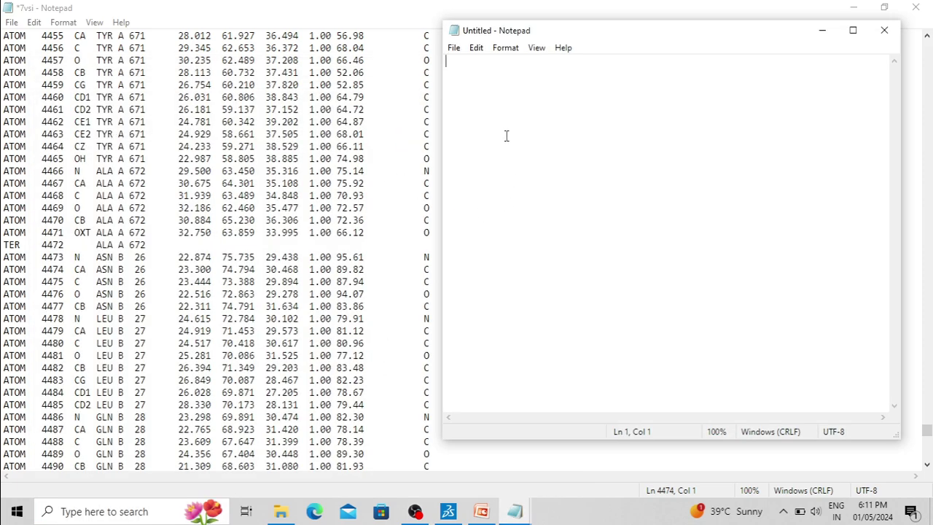
right_click(502, 107)
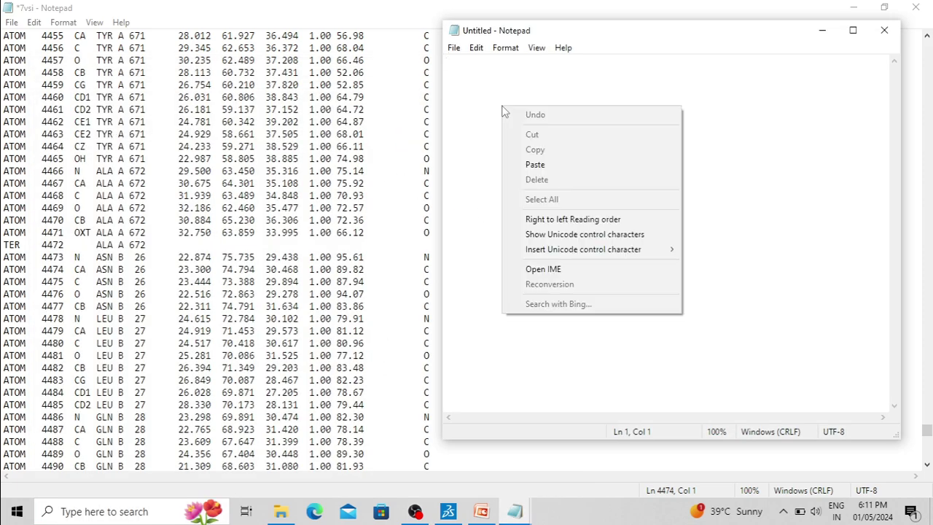
click(538, 164)
scroll(645, 145, up, 1)
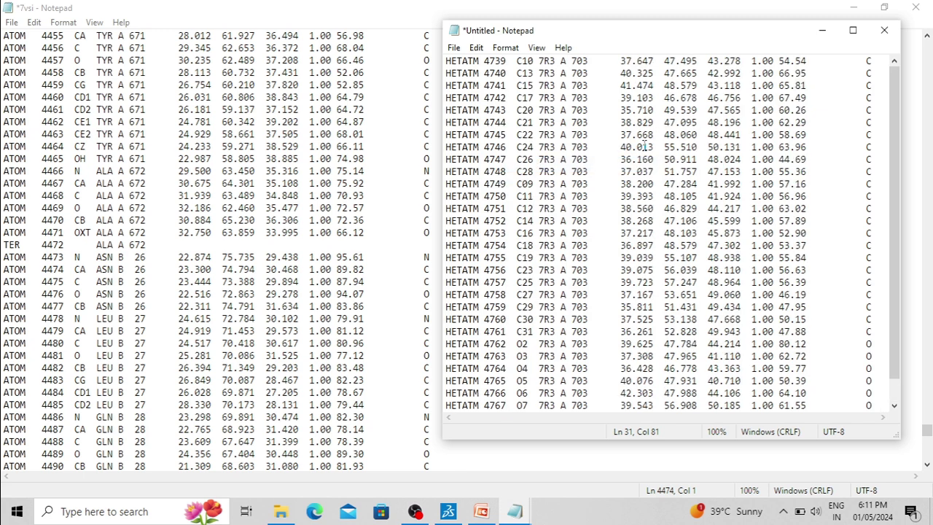
scroll(645, 146, down, 1)
scroll(622, 224, up, 1)
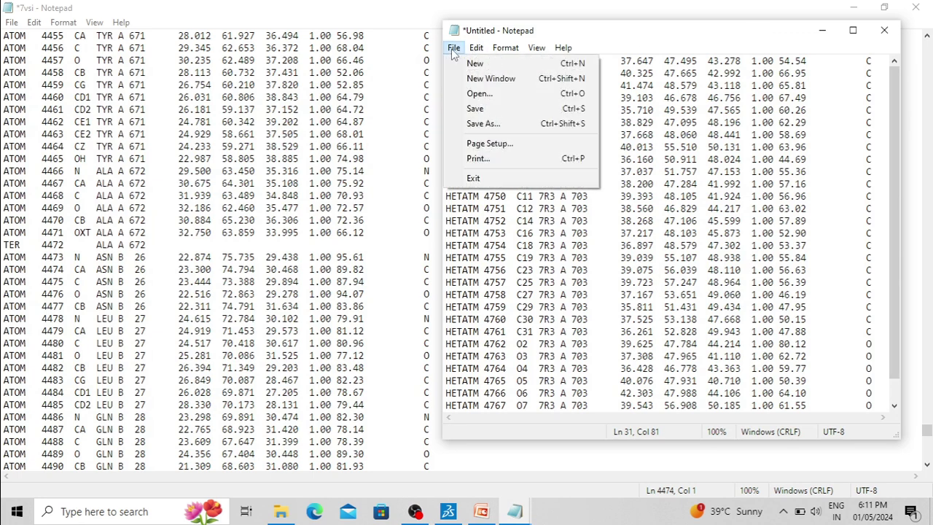
Step: Save the ligand text as empagliflozin.pdb in the Docking folder with type All Files
click(484, 125)
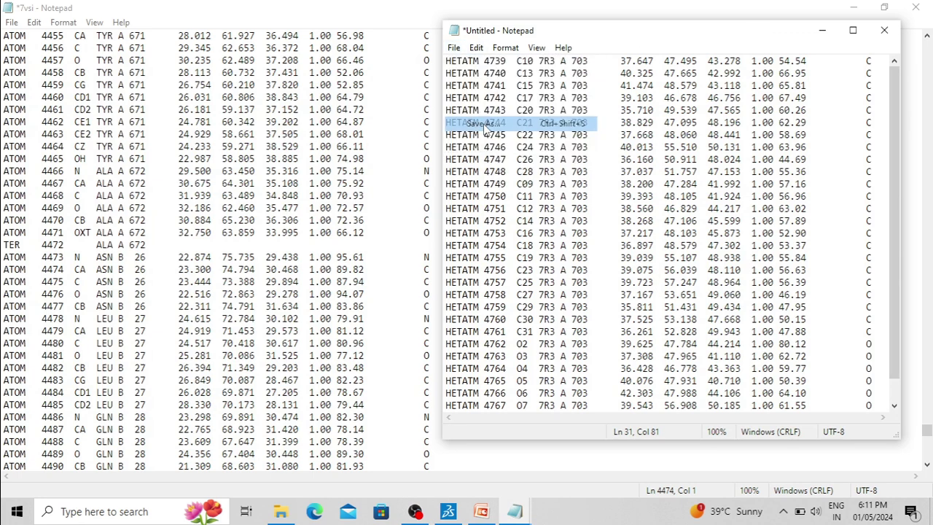
mouse_move(611, 201)
mouse_down()
mouse_move(609, 169)
mouse_move(609, 194)
mouse_up()
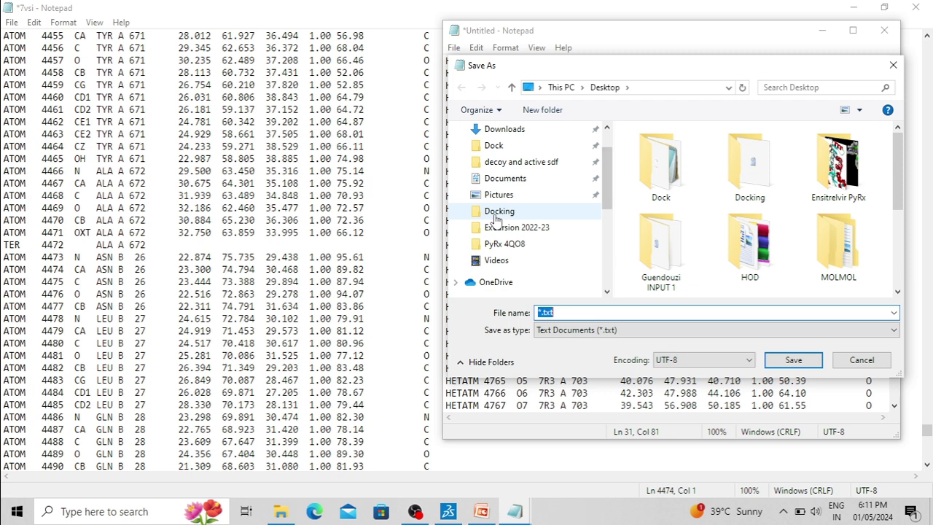
click(496, 215)
click(564, 313)
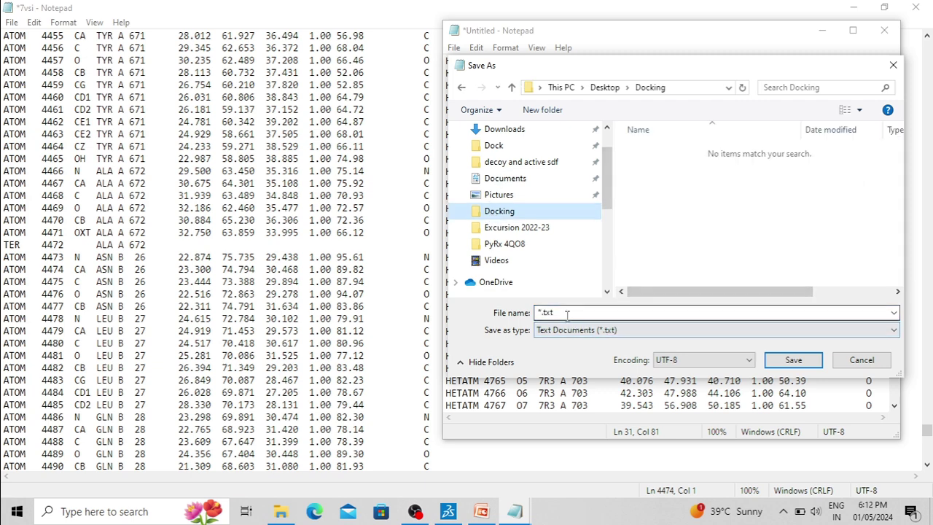
click(583, 330)
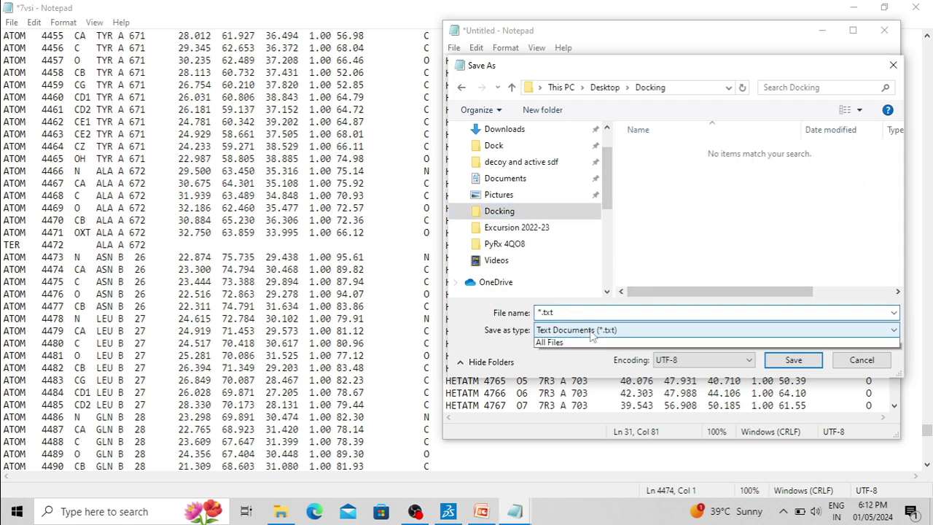
click(568, 349)
click(698, 317)
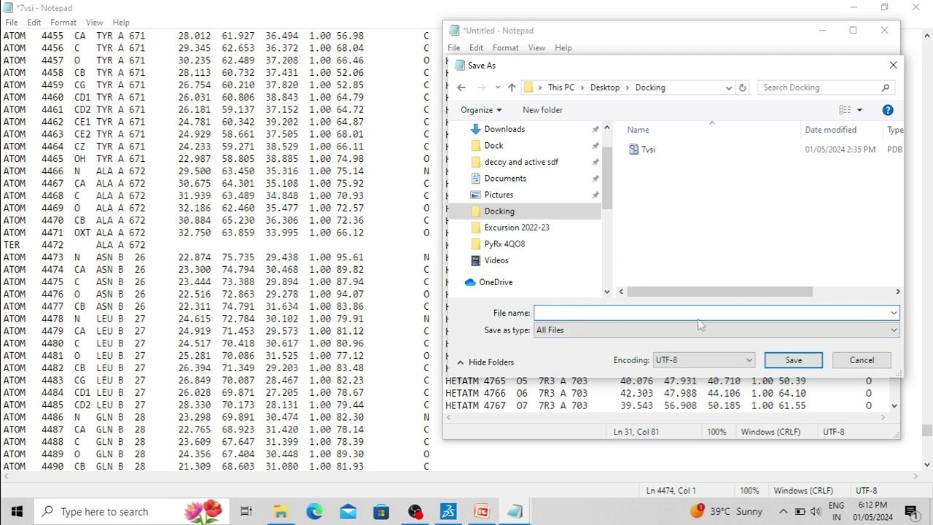
text(empl)
key(BackSpace)
text(agliflozin.pdb)
click(800, 361)
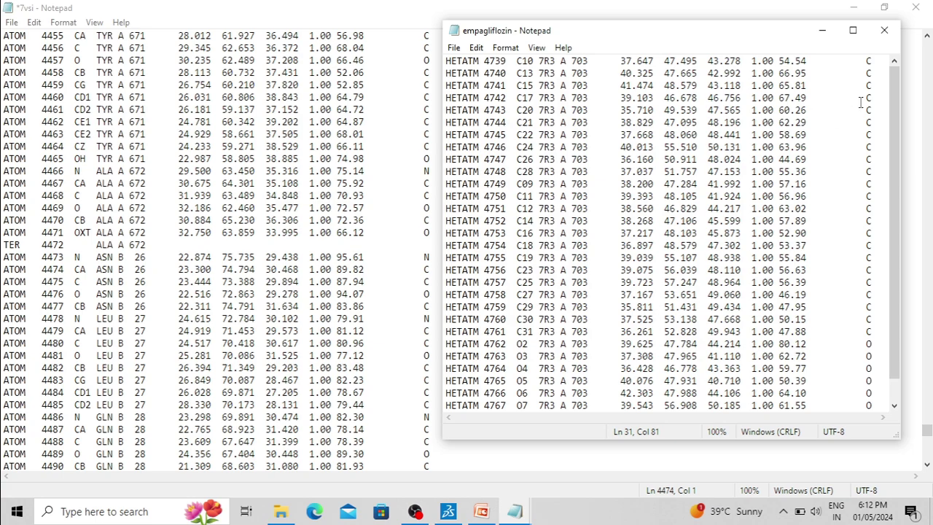
Step: Close the empagliflozin window and check the trimmed 7vsi text
click(884, 29)
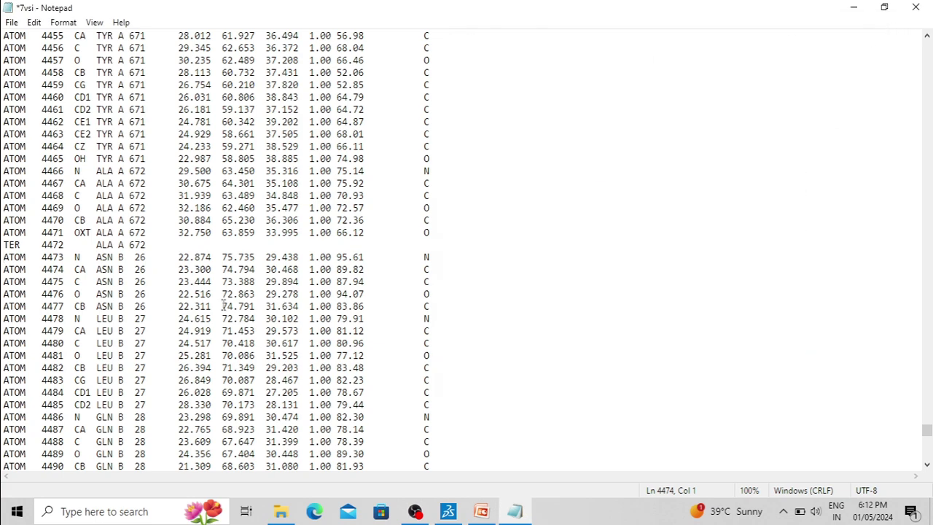
scroll(216, 299, down, 20)
scroll(216, 295, up, 20)
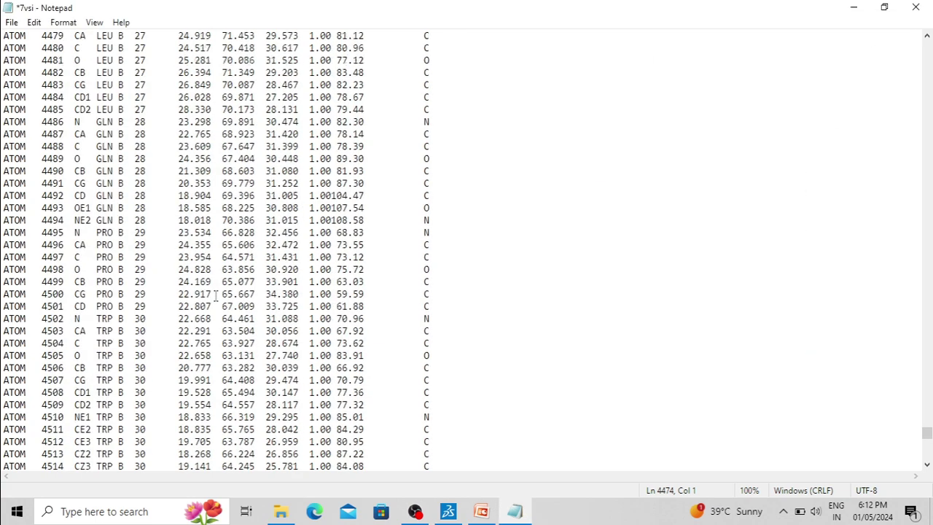
scroll(173, 265, down, 11)
scroll(159, 253, down, 6)
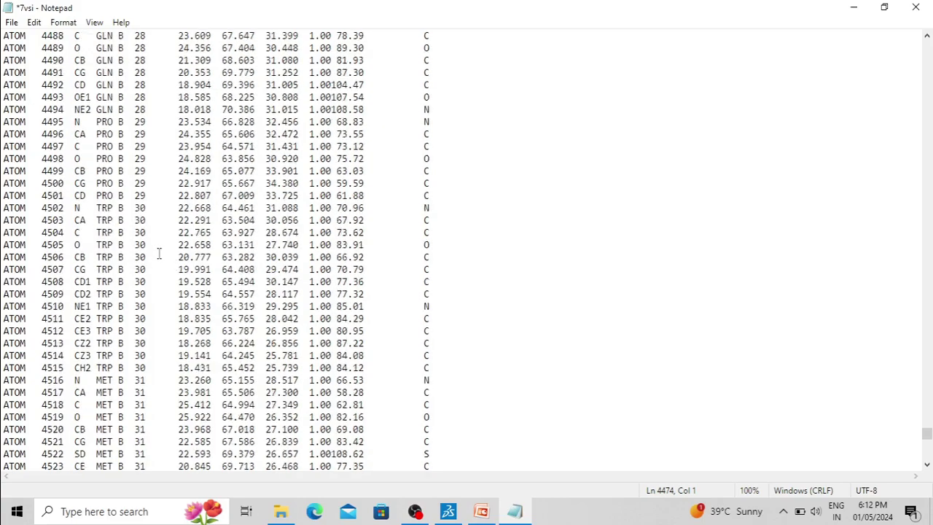
scroll(159, 253, up, 20)
scroll(159, 255, up, 17)
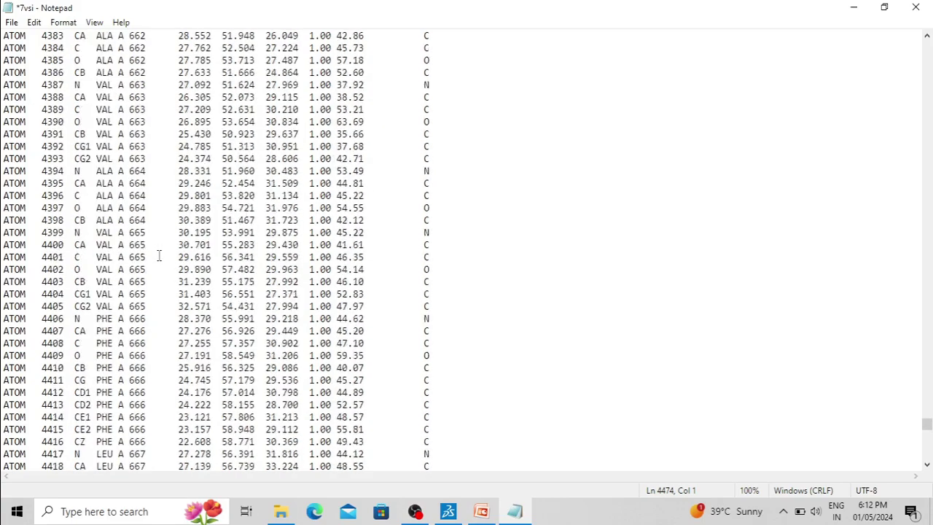
Step: Save the ligand-free 7vsi file and close its Notepad window
click(11, 23)
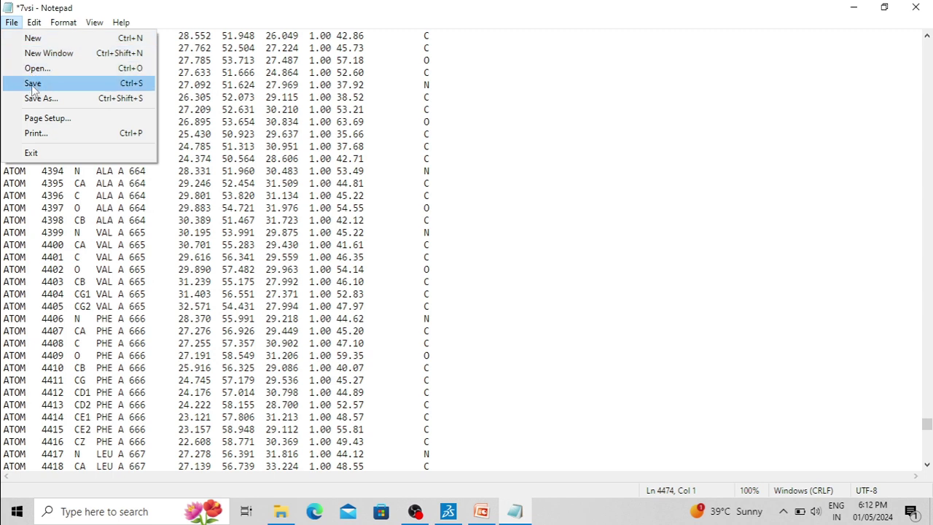
click(32, 85)
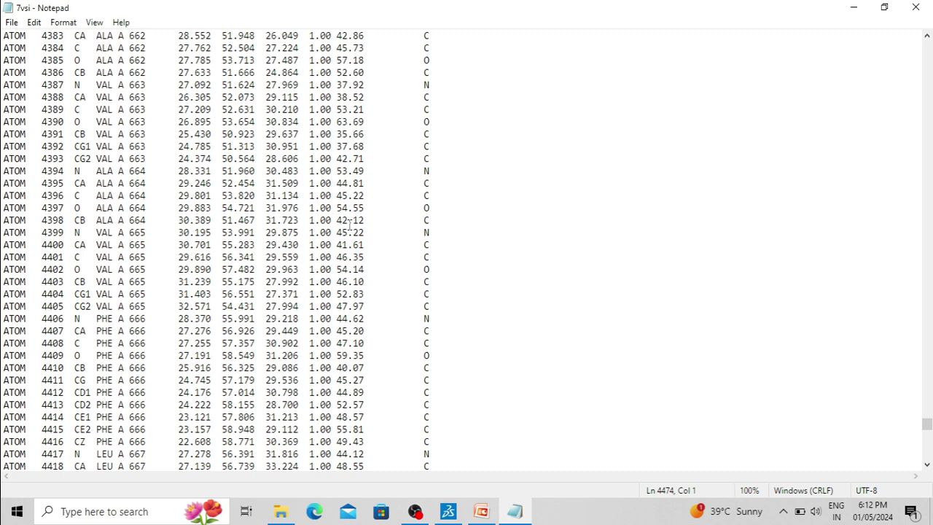
click(915, 7)
click(198, 162)
click(202, 150)
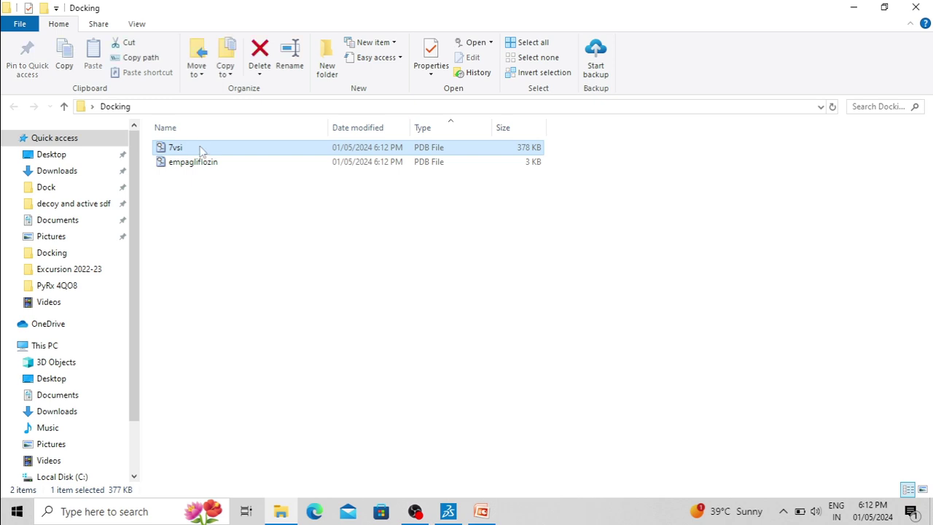
Step: Open empagliflozin.pdb in BIOVIA Discovery Studio 2021 and rotate the lone ligand
click(210, 165)
click(264, 223)
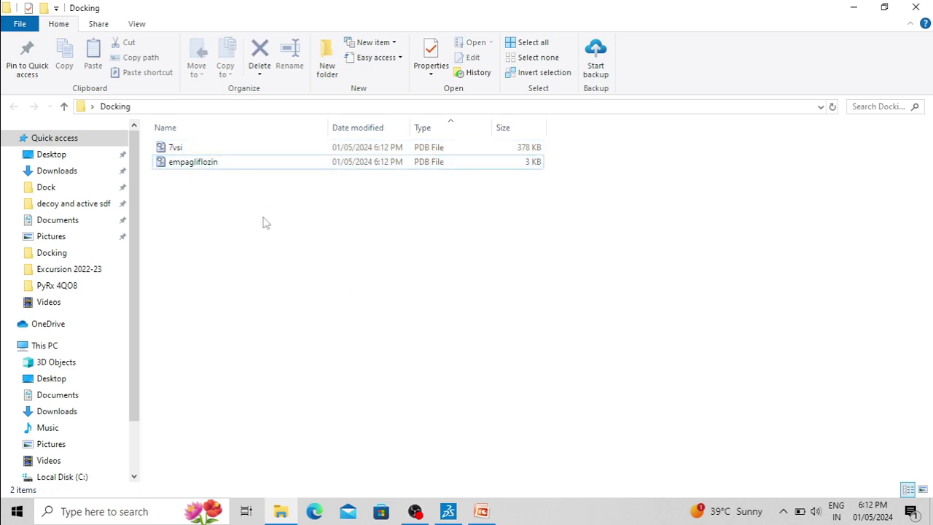
click(225, 167)
right_click(226, 168)
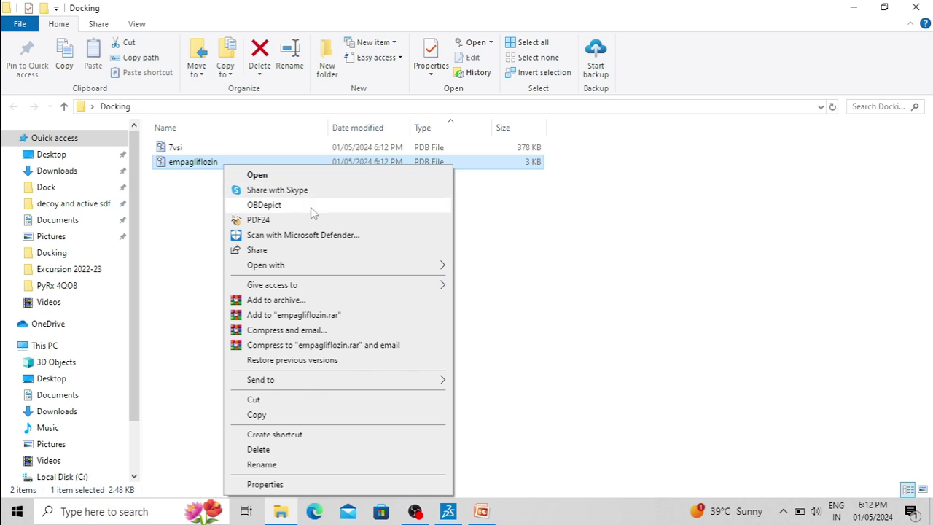
mouse_move(384, 267)
click(484, 269)
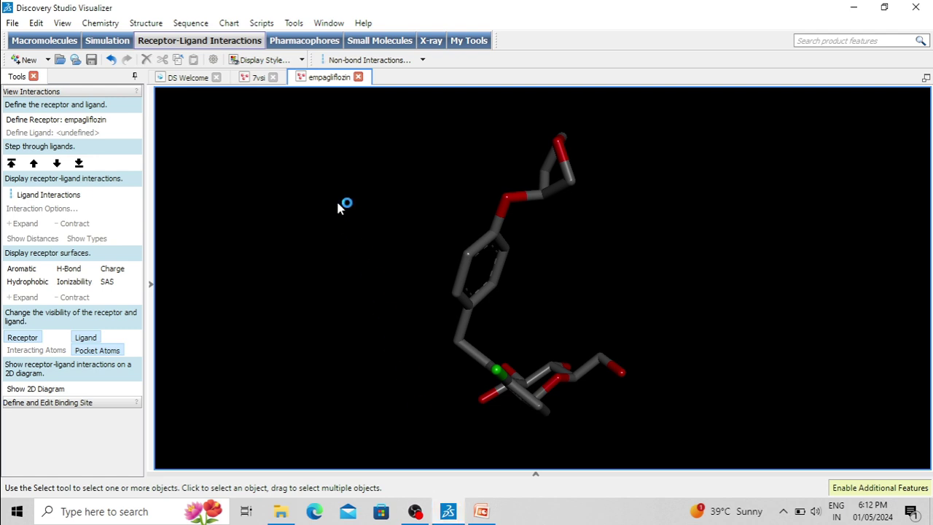
right_drag(338, 207, 620, 254)
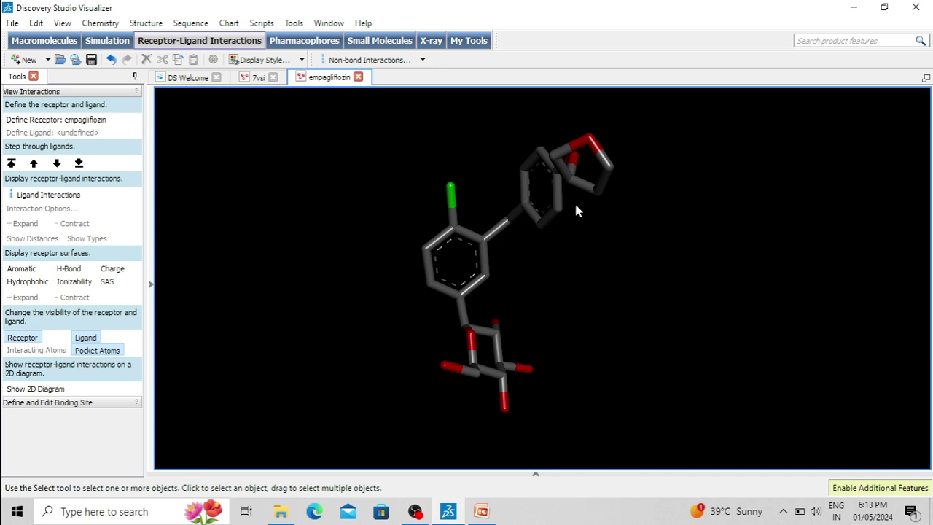
Step: Rotate empagliflozin upright to view its oxolane, benzene and sugar rings and the chlorine atom
right_drag(314, 162, 451, 278)
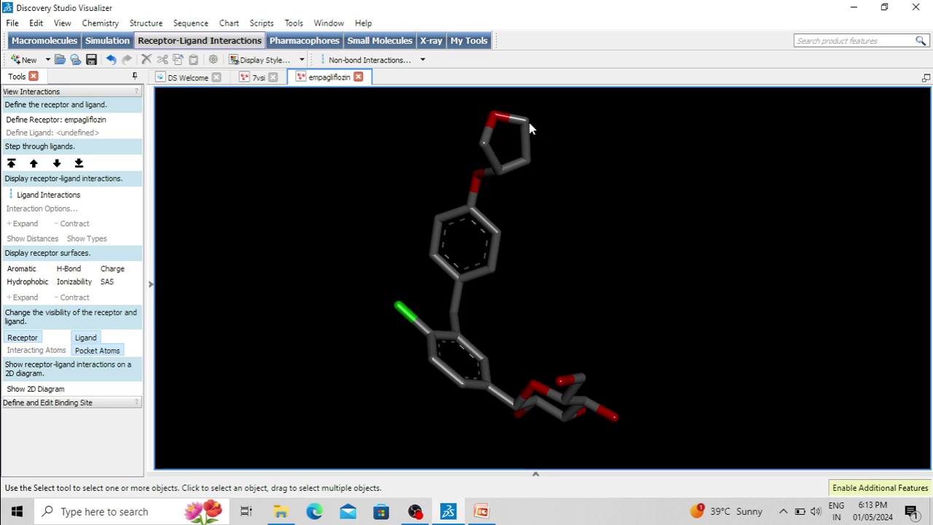